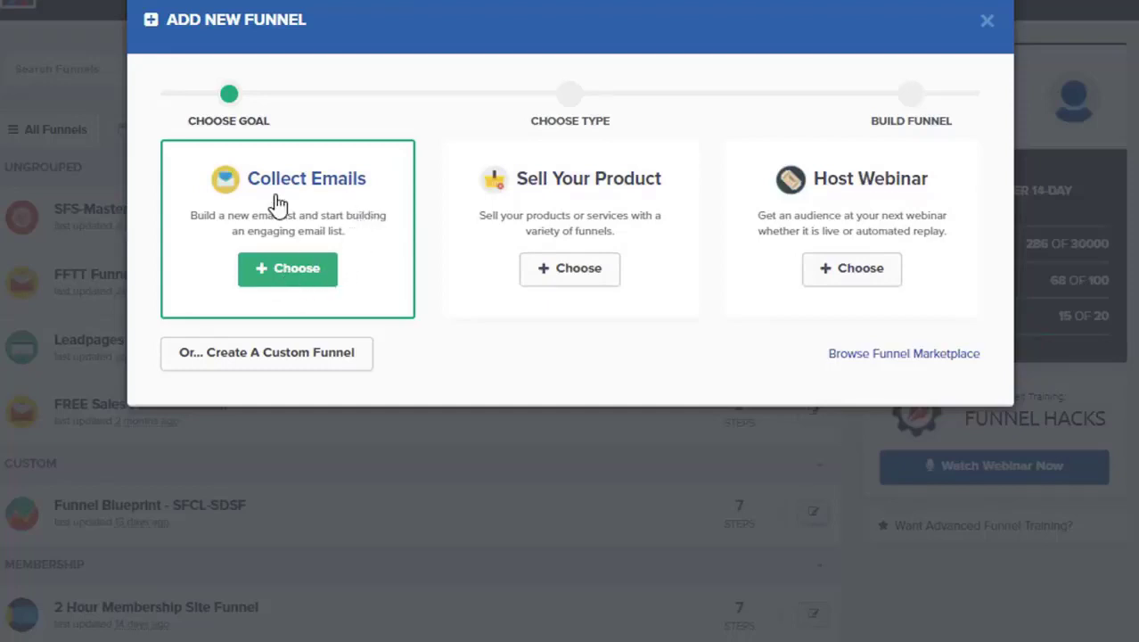
Create an email optin funnel for collecting emails and name it Test Funnel
left_click(295, 279)
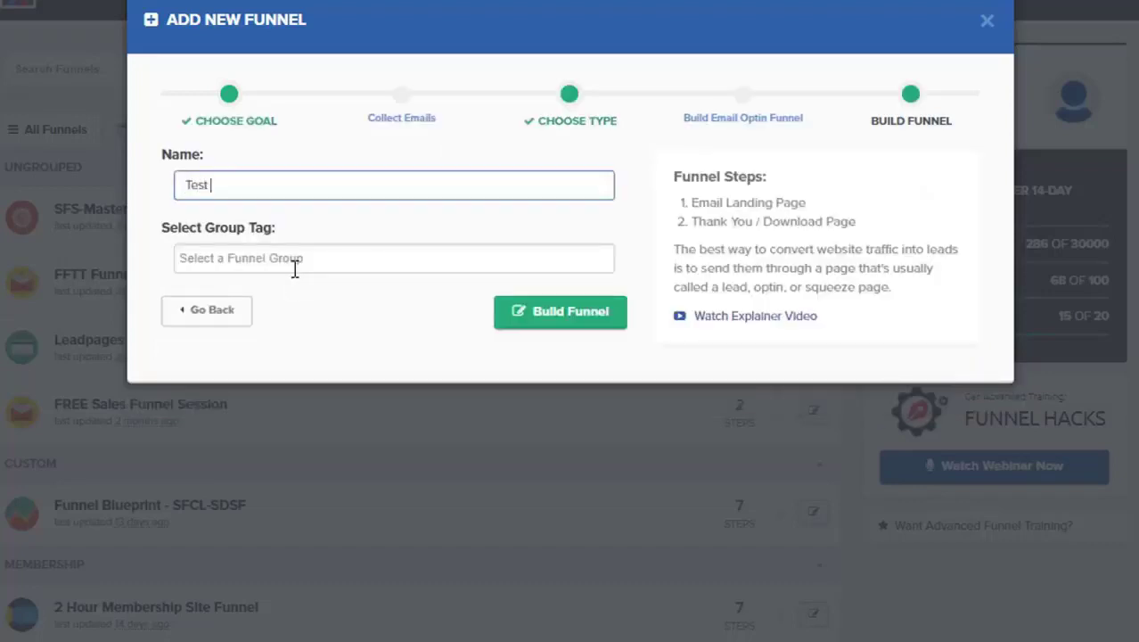
type("Test Funnel")
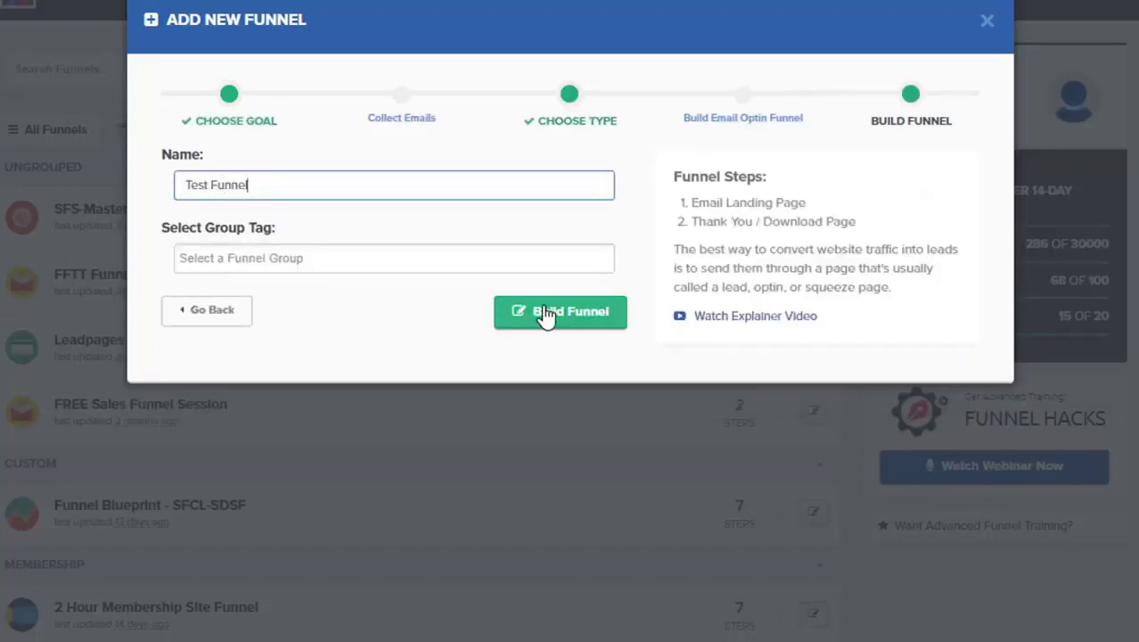
left_click(546, 313)
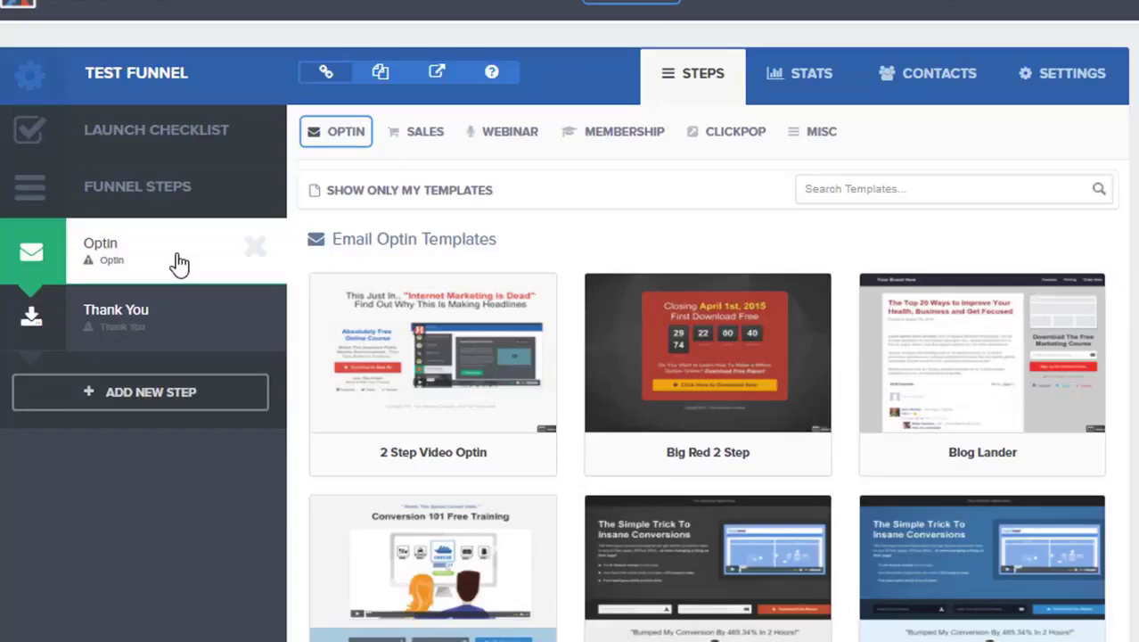
Apply the Dark Big Headline template to the funnel's Optin step
scroll(678, 269, "down", 5)
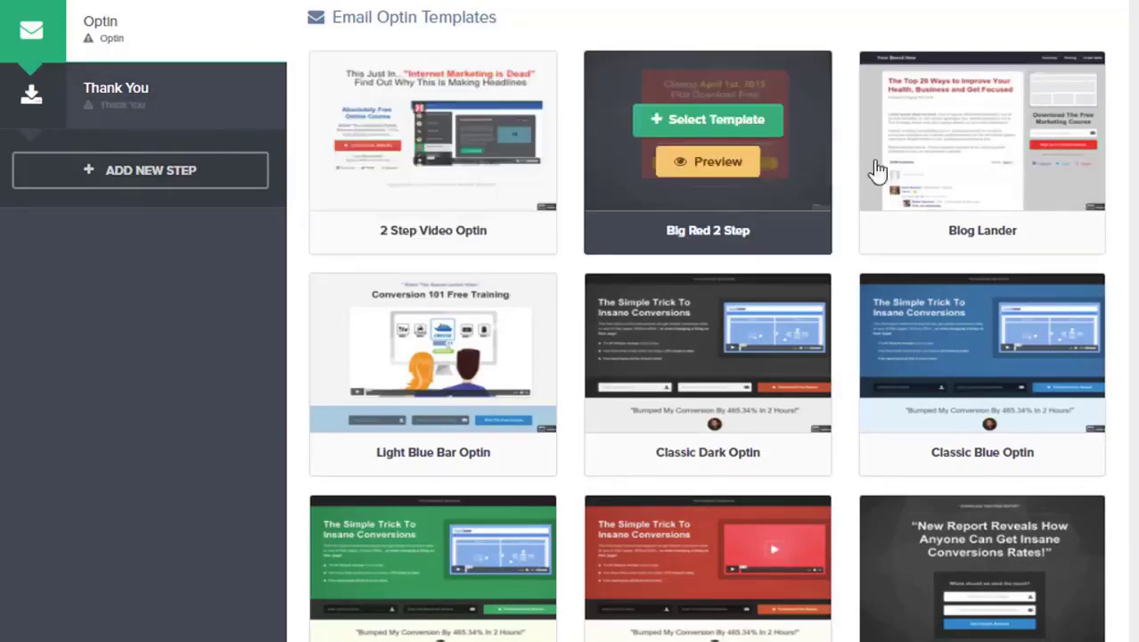
scroll(882, 142, "down", 3)
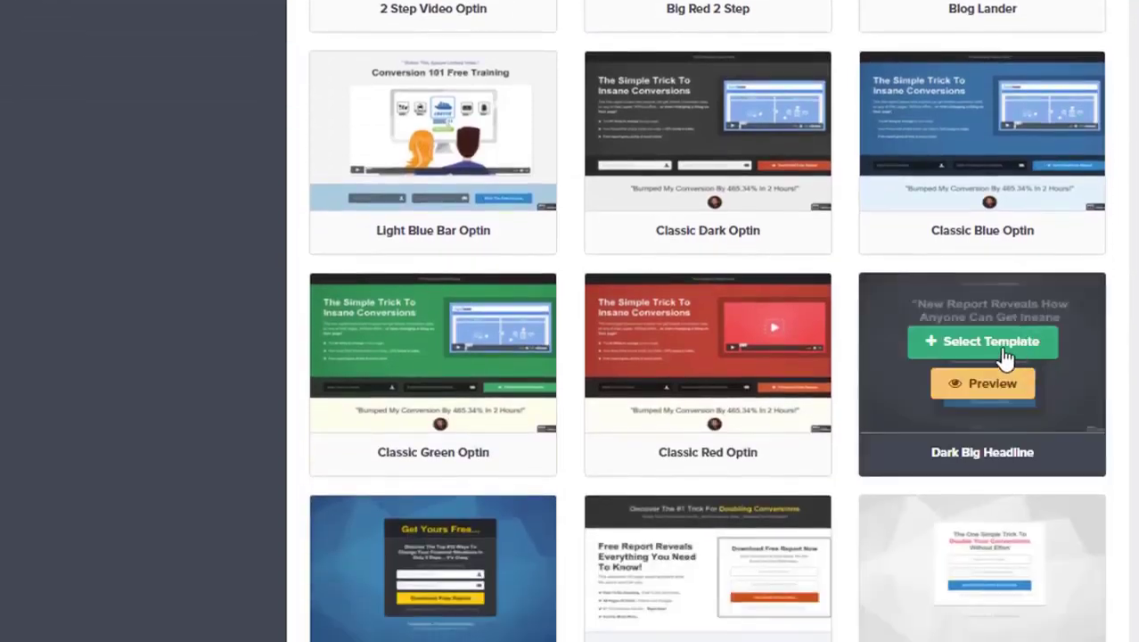
left_click(1005, 347)
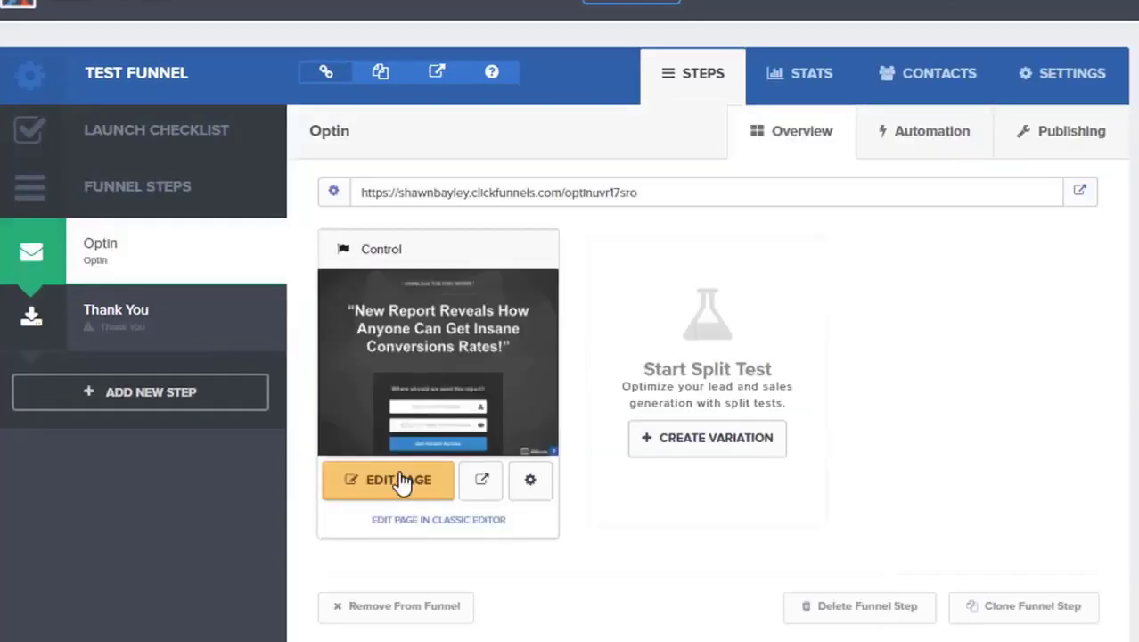
Apply the Simple Download Page template from the Thank You templates to the Thank You step
left_click(149, 321)
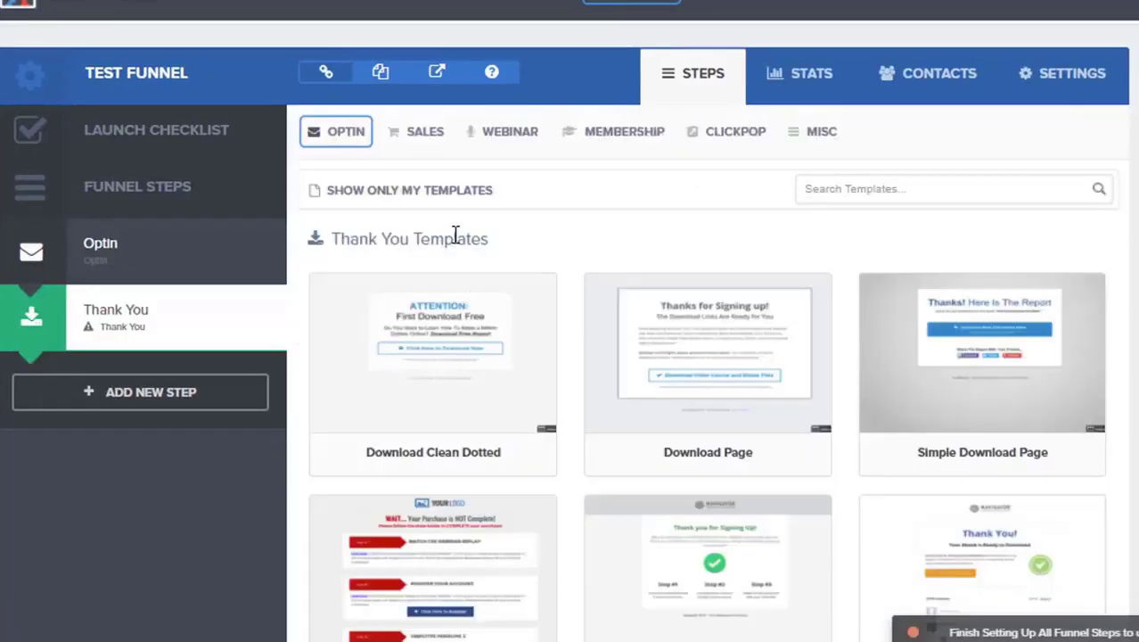
mouse_move(343, 146)
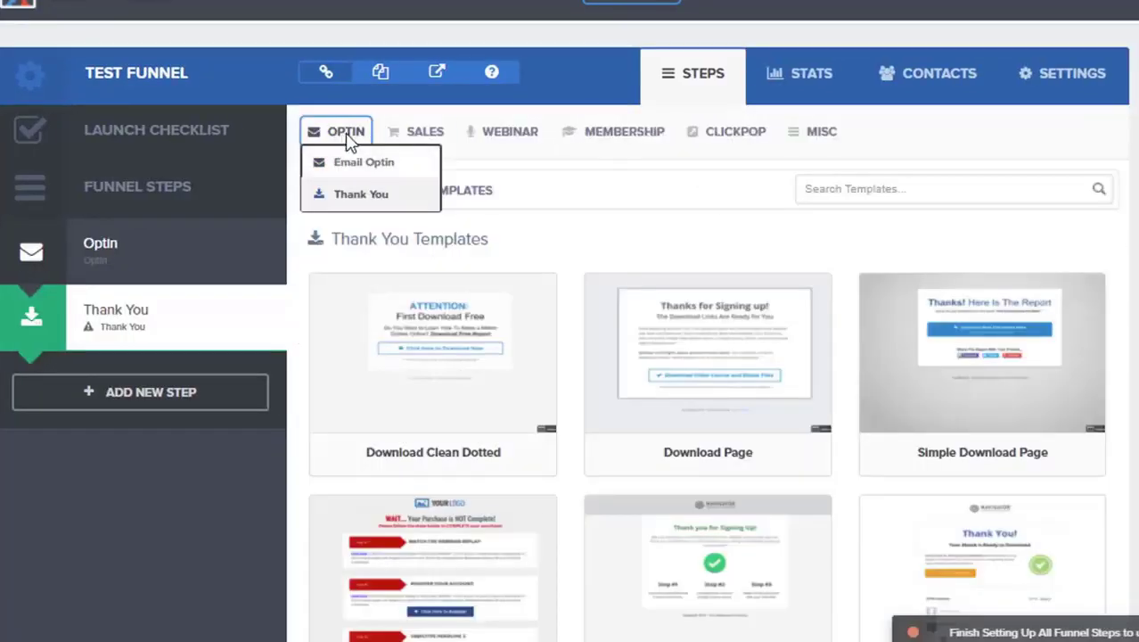
left_click(356, 198)
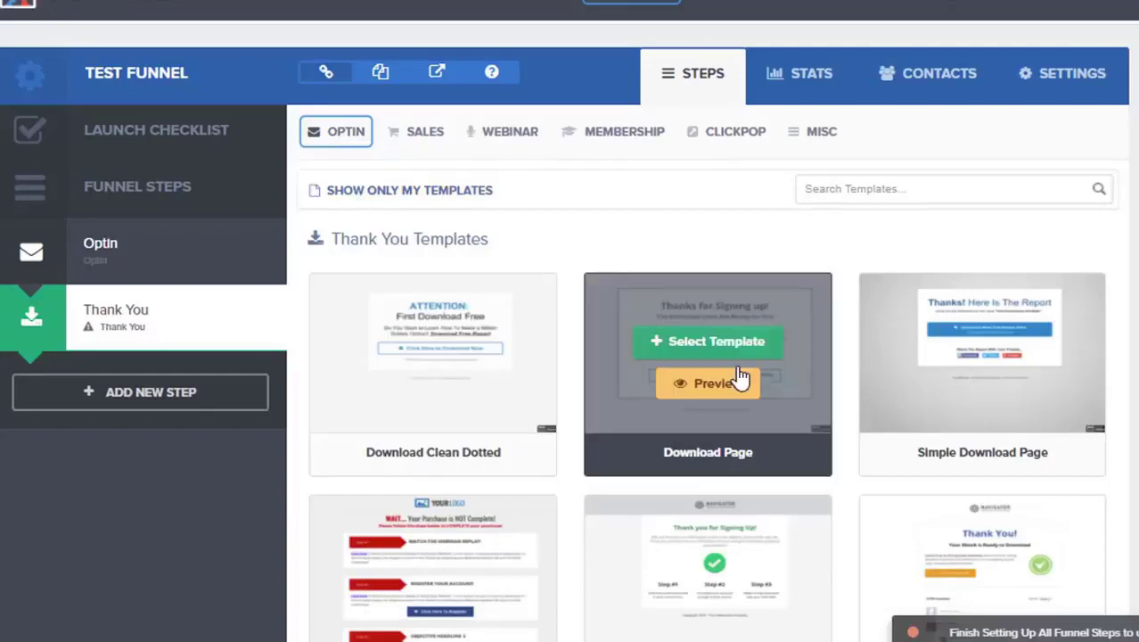
mouse_move(939, 307)
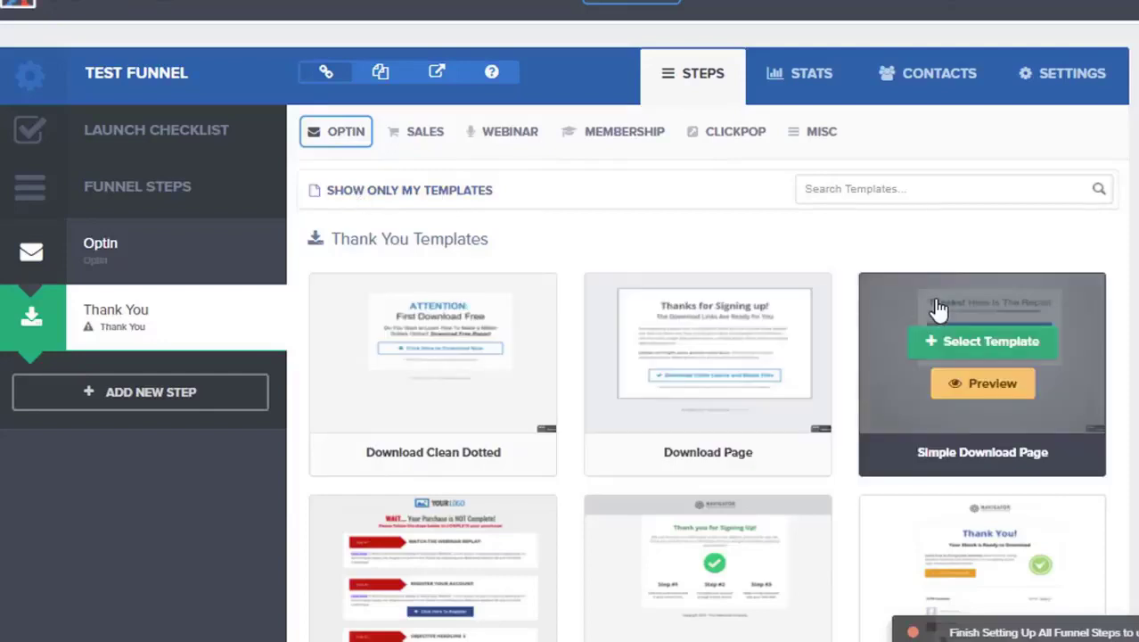
left_click(984, 342)
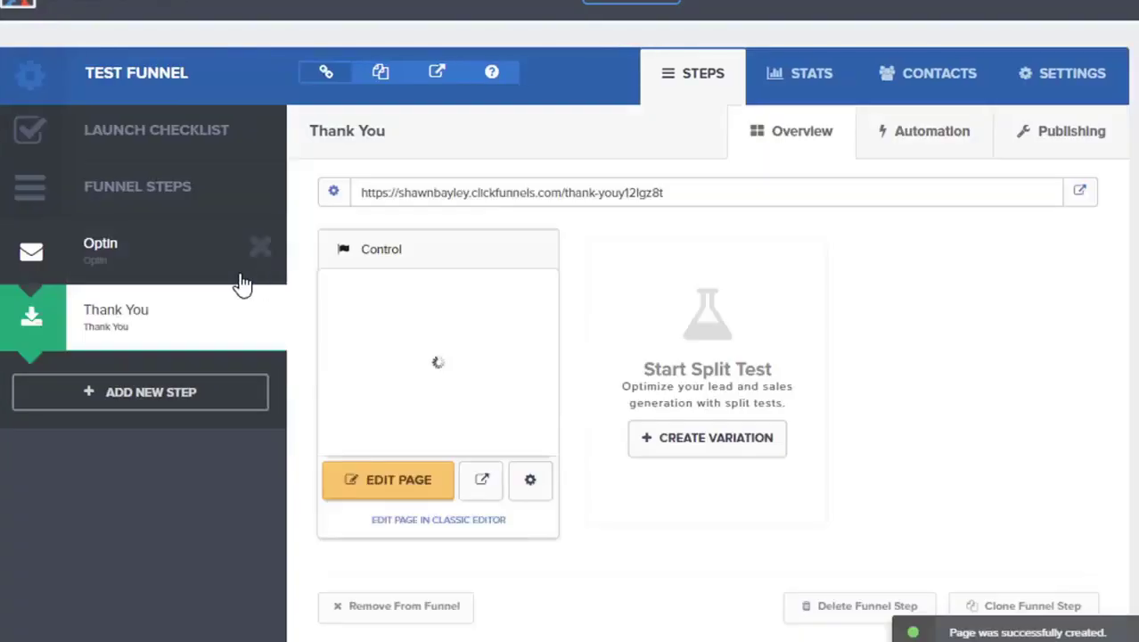
Open the Optin page for editing and change its headline to “Download My FREE Sales Funnel Report That Made Me Millions!!”
left_click(178, 265)
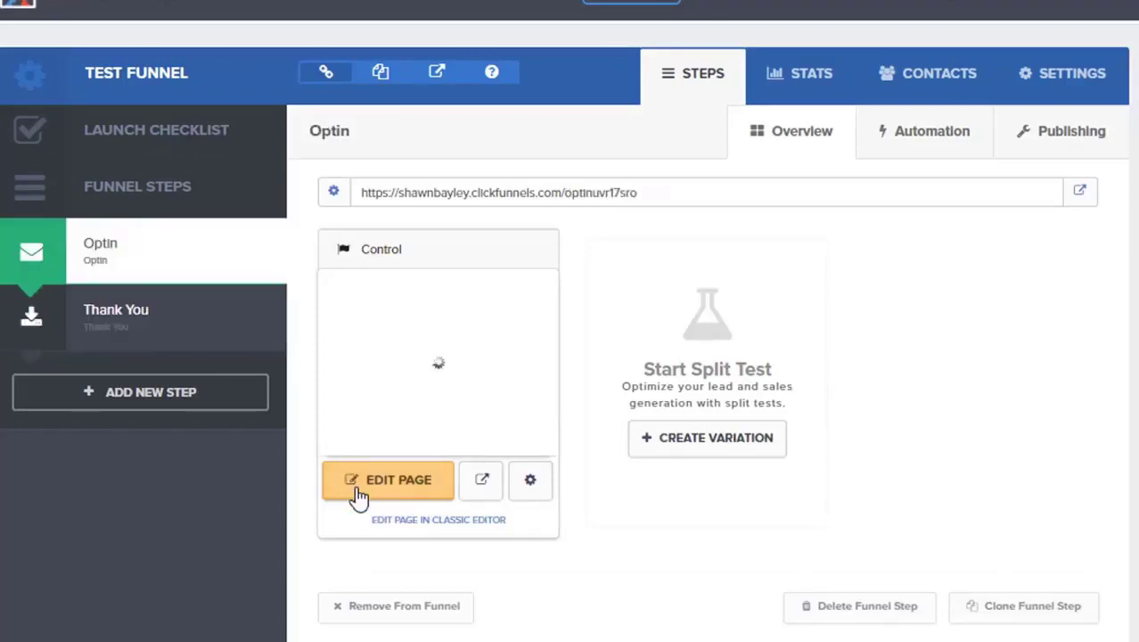
left_click(358, 497)
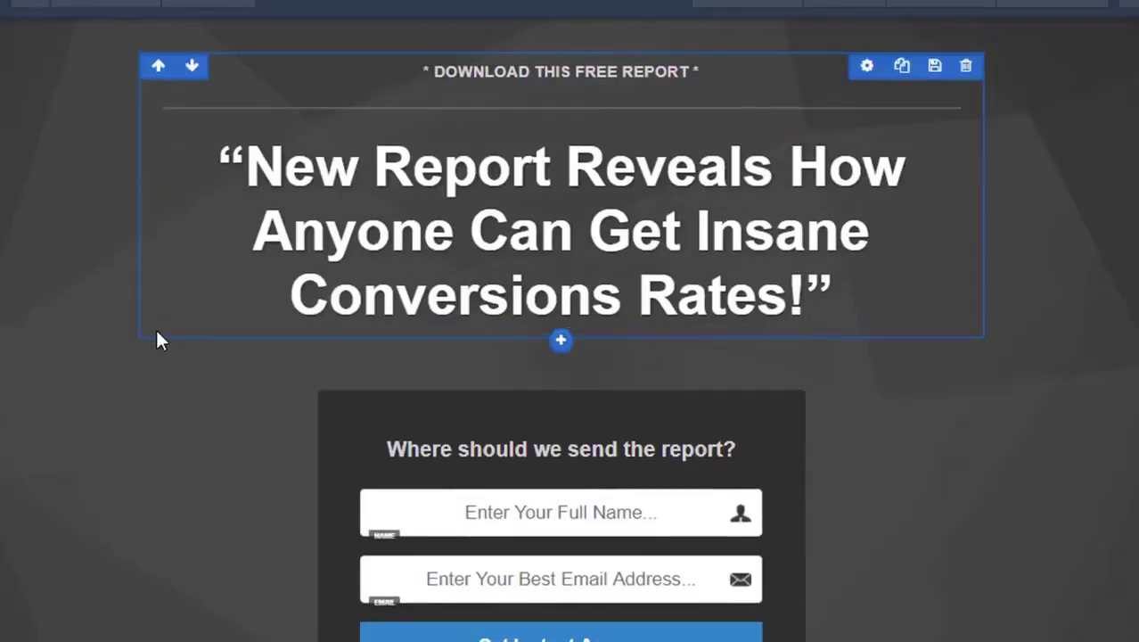
scroll(75, 350, "down", 2)
left_click(636, 203)
left_click(268, 55)
left_click_drag(246, 55, 786, 187)
type("Download My F")
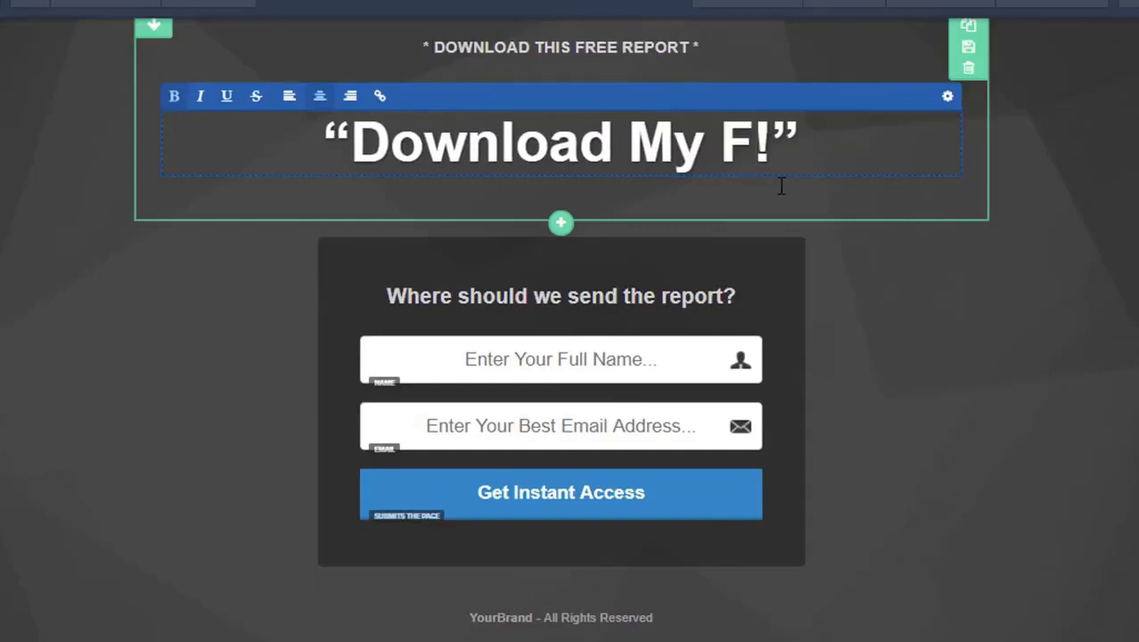
type("REE Sales ")
type("Funnel ")
type("REp")
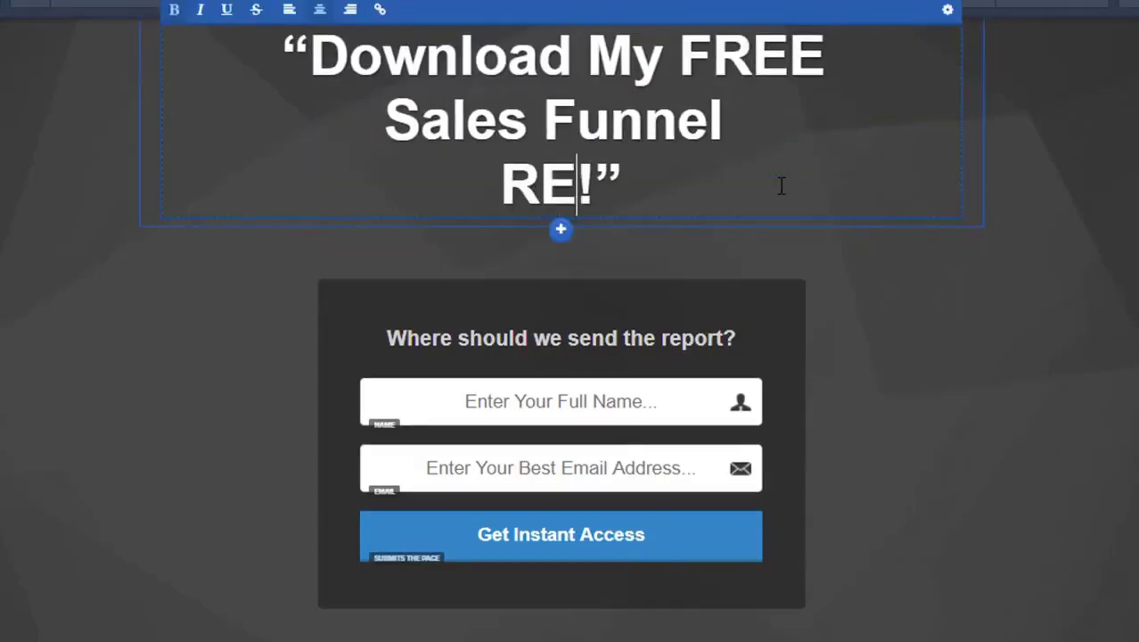
key("BackSpace")
key("BackSpace")
type("epor")
type("t That Made Me ")
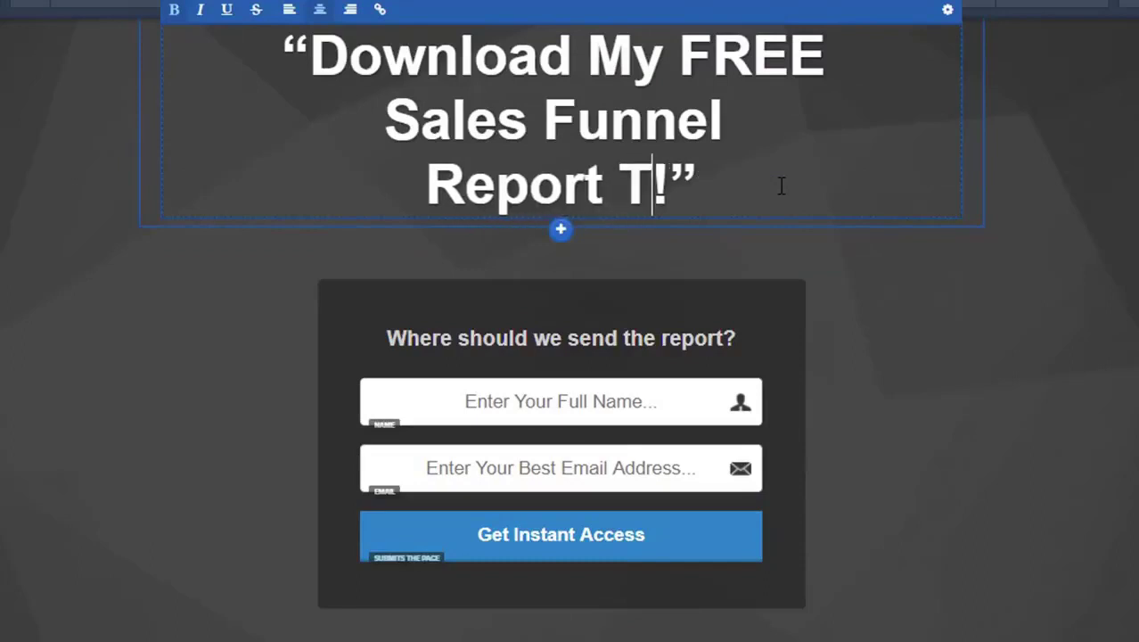
type("Millions")
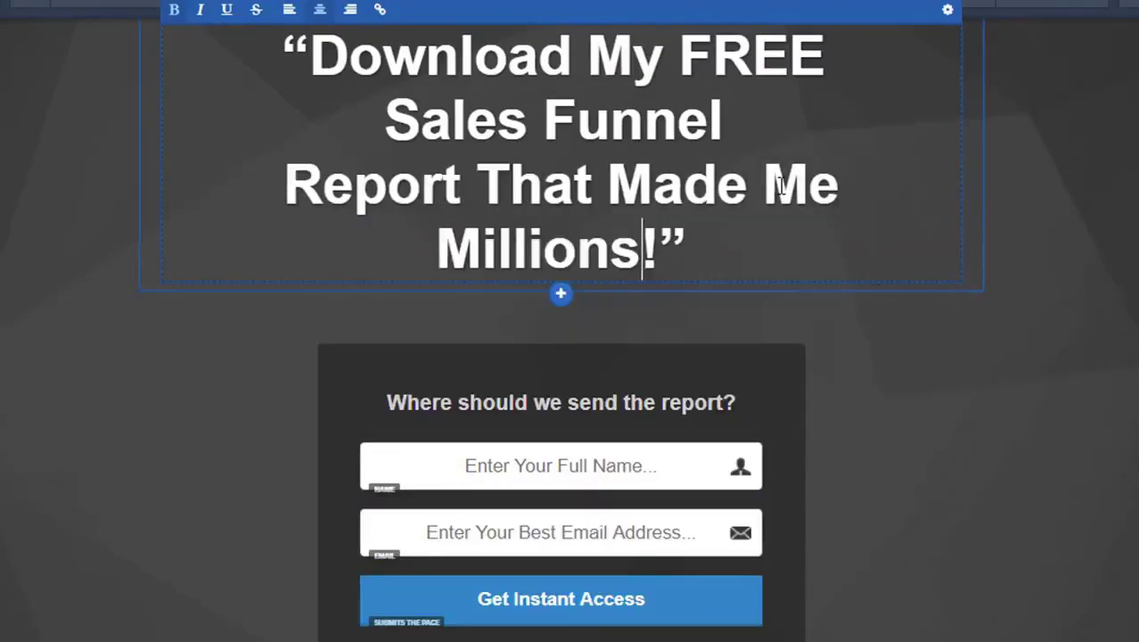
type("!")
scroll(100, 190, "up", 2)
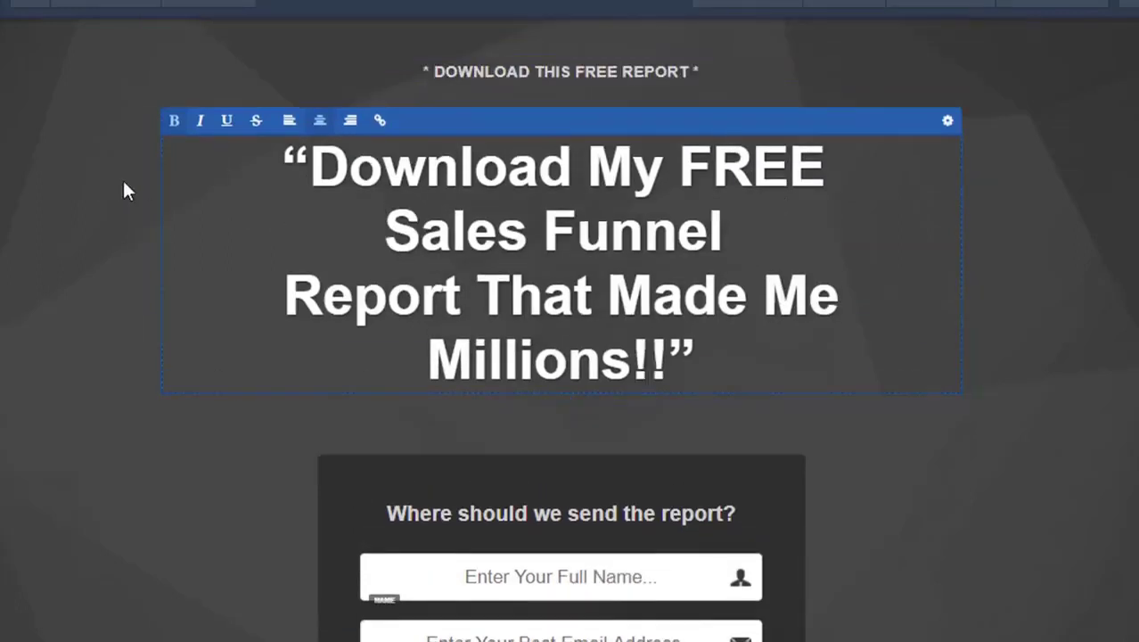
left_click(101, 186)
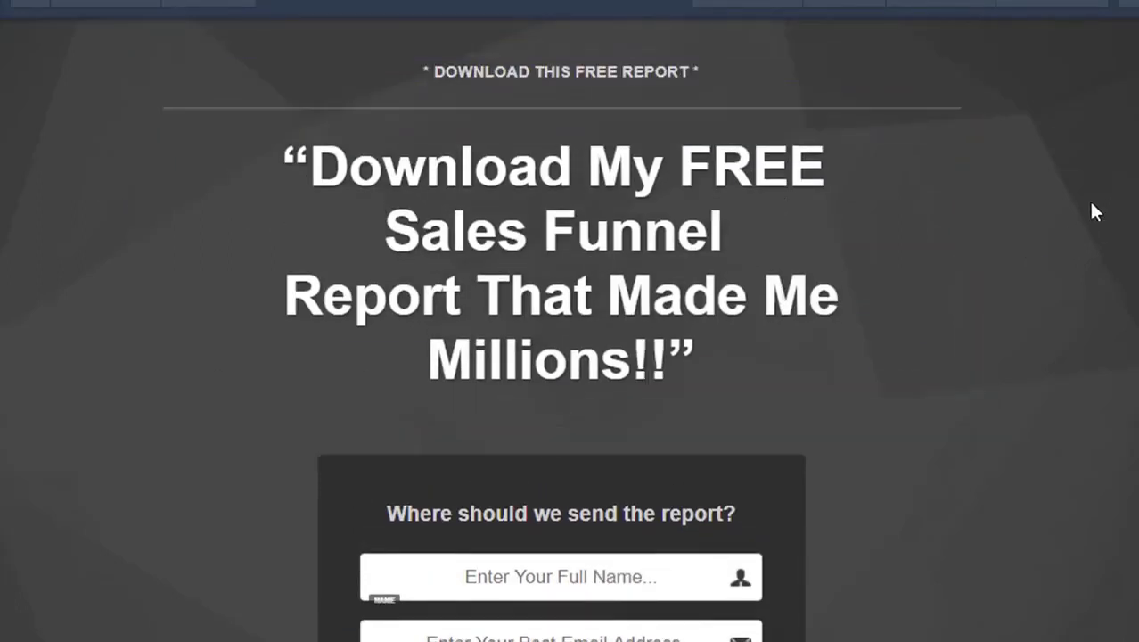
Review the Optin page's headline and the form beneath it in the editor
scroll(1075, 216, "down", 2)
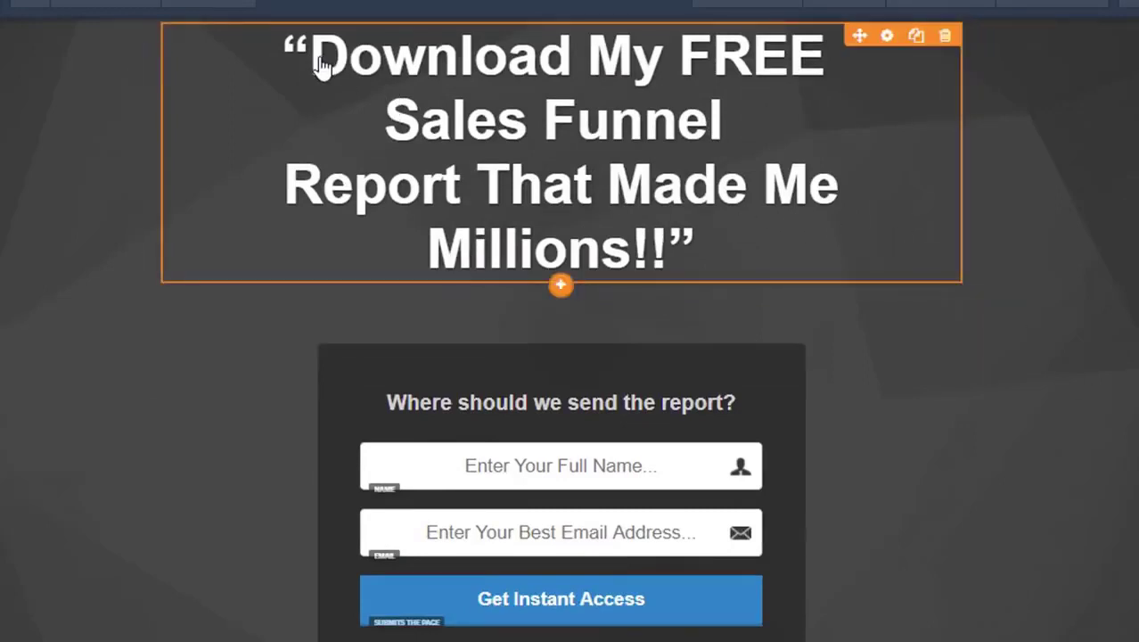
left_click(346, 104)
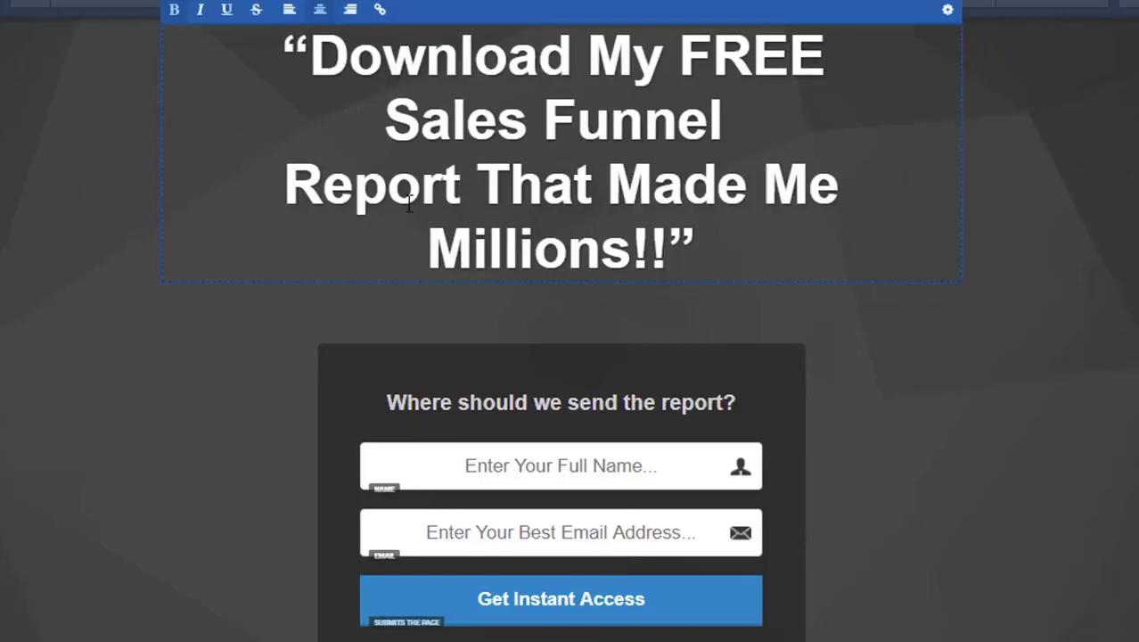
mouse_move(576, 292)
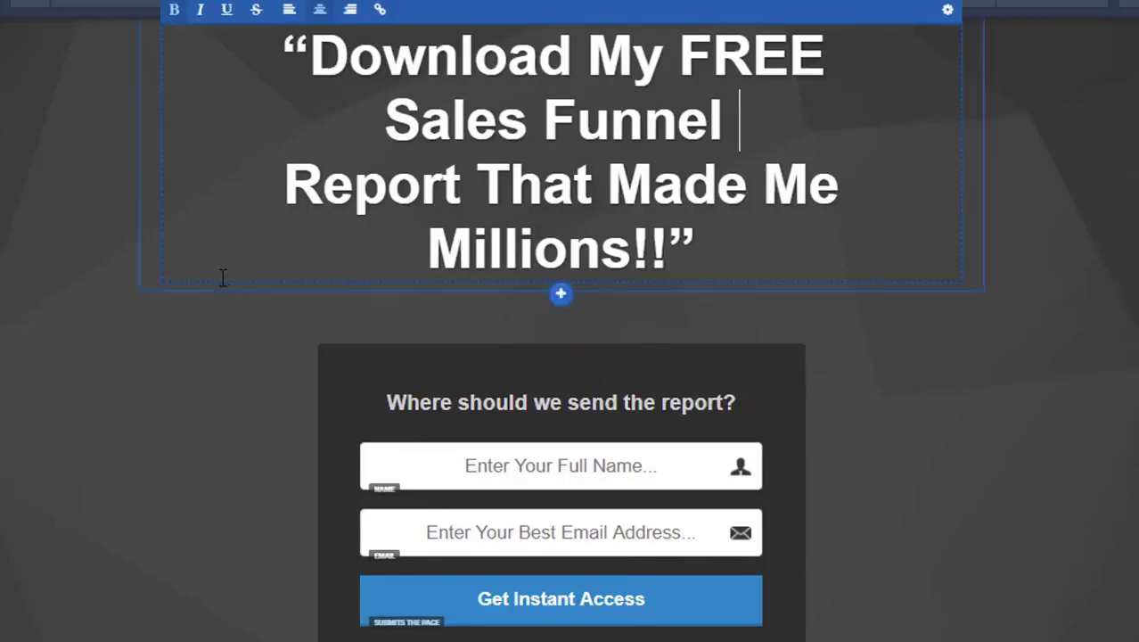
scroll(138, 323, "down", 3)
scroll(918, 410, "up", 6)
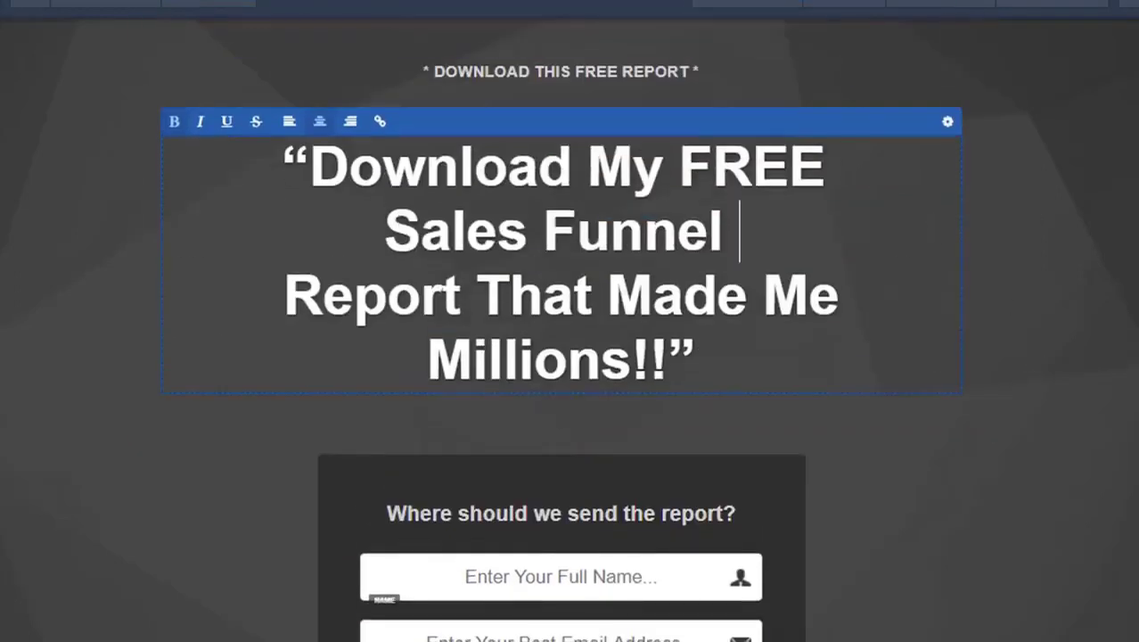
left_click(1125, 402)
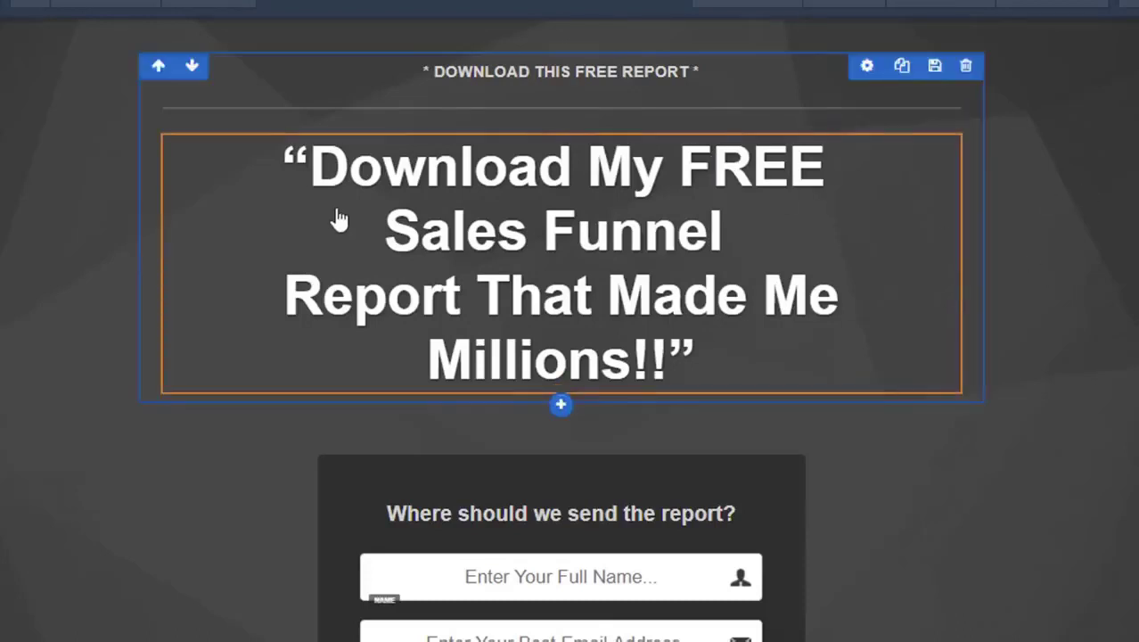
scroll(1027, 263, "down", 3)
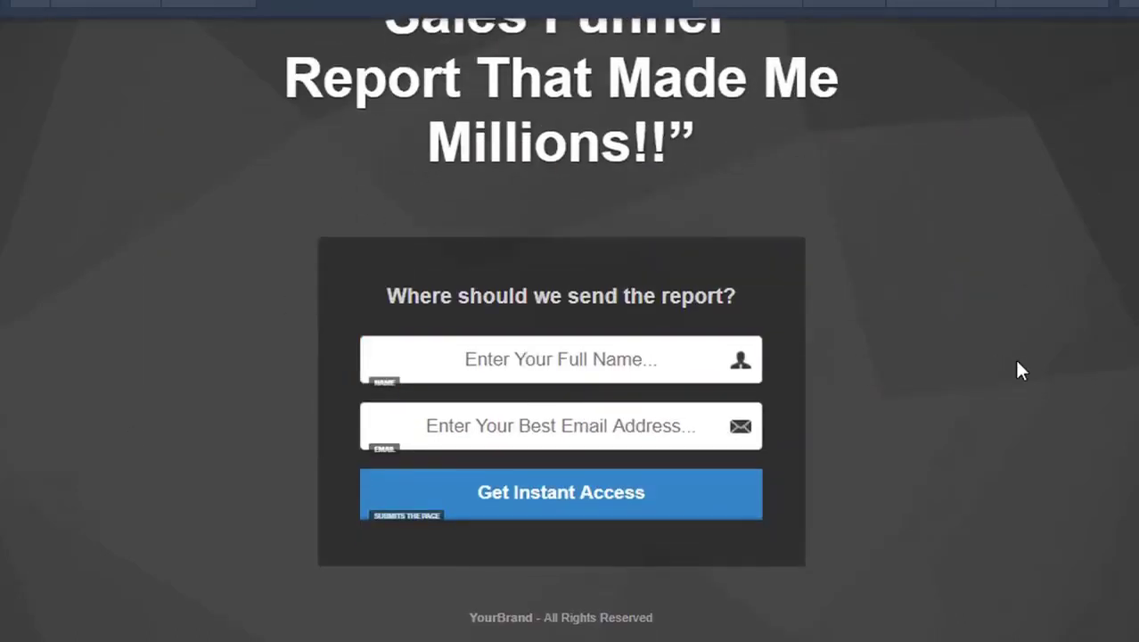
scroll(1012, 365, "up", 3)
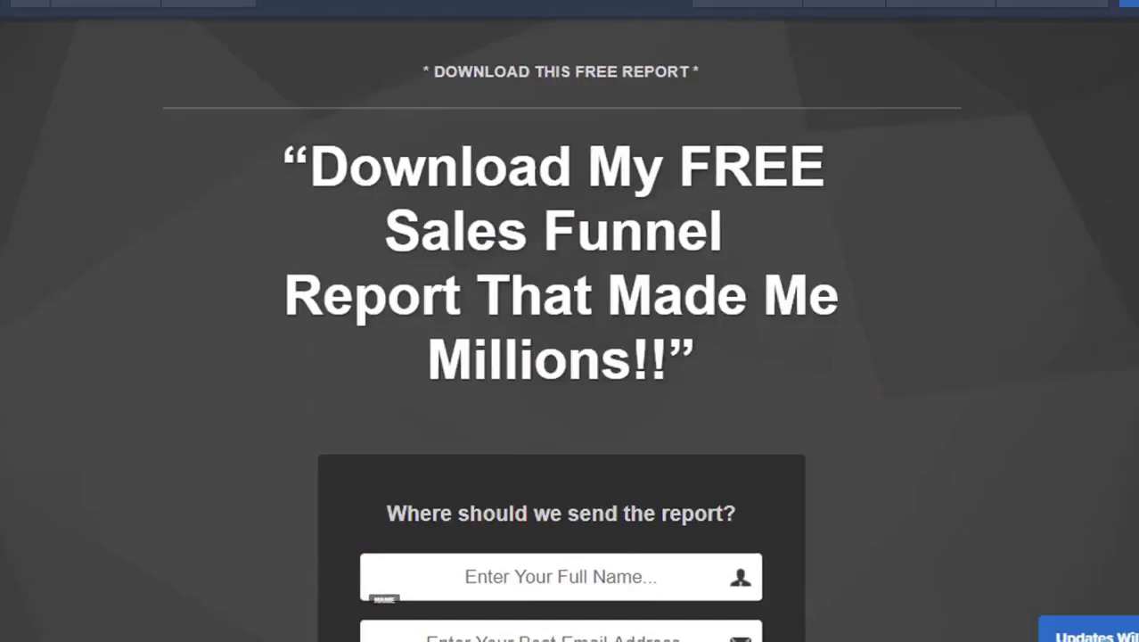
Preview the Optin page and check how the headline and form look to visitors
left_click(353, 2)
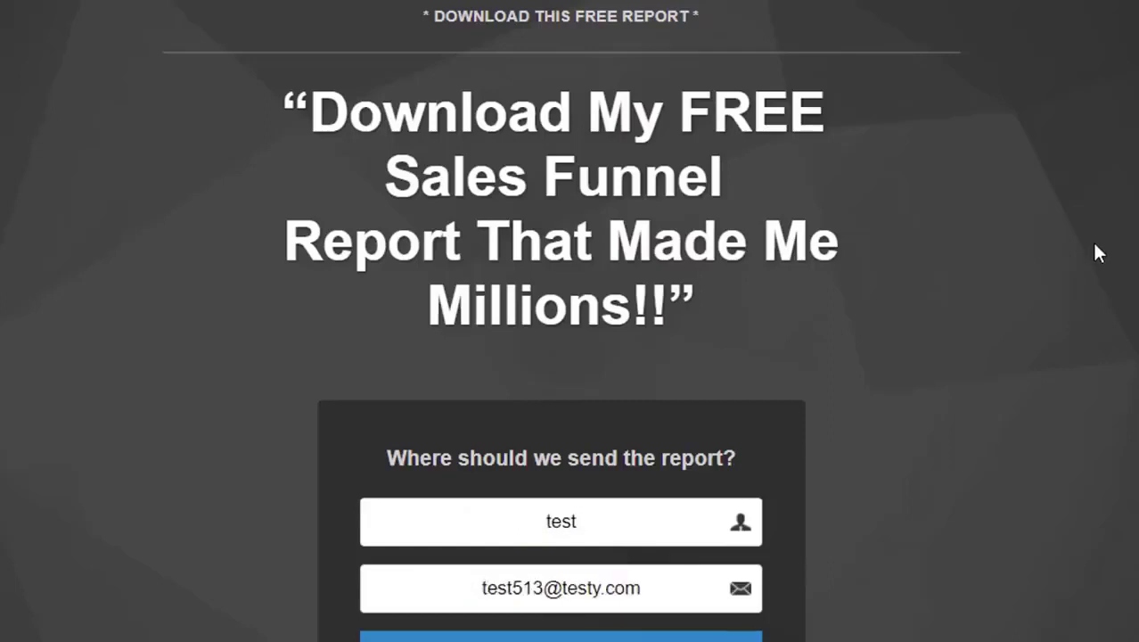
scroll(1061, 254, "down", 2)
scroll(1056, 259, "up", 2)
key("ctrl+minus")
key("ctrl+minus")
key("ctrl+minus")
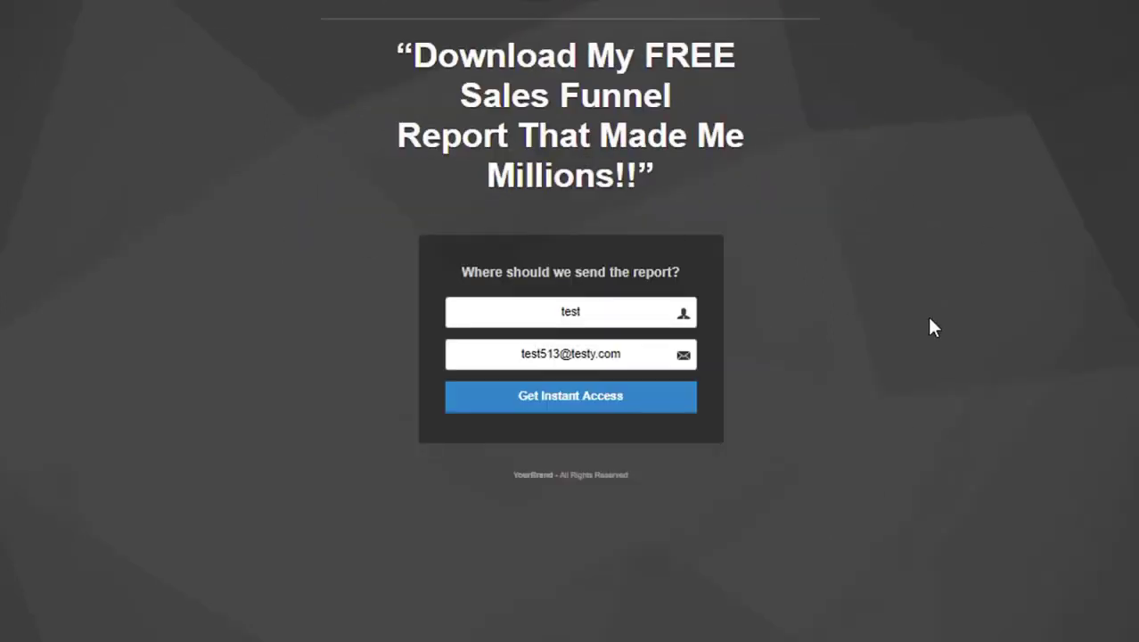
key("ctrl+plus")
key("ctrl+plus")
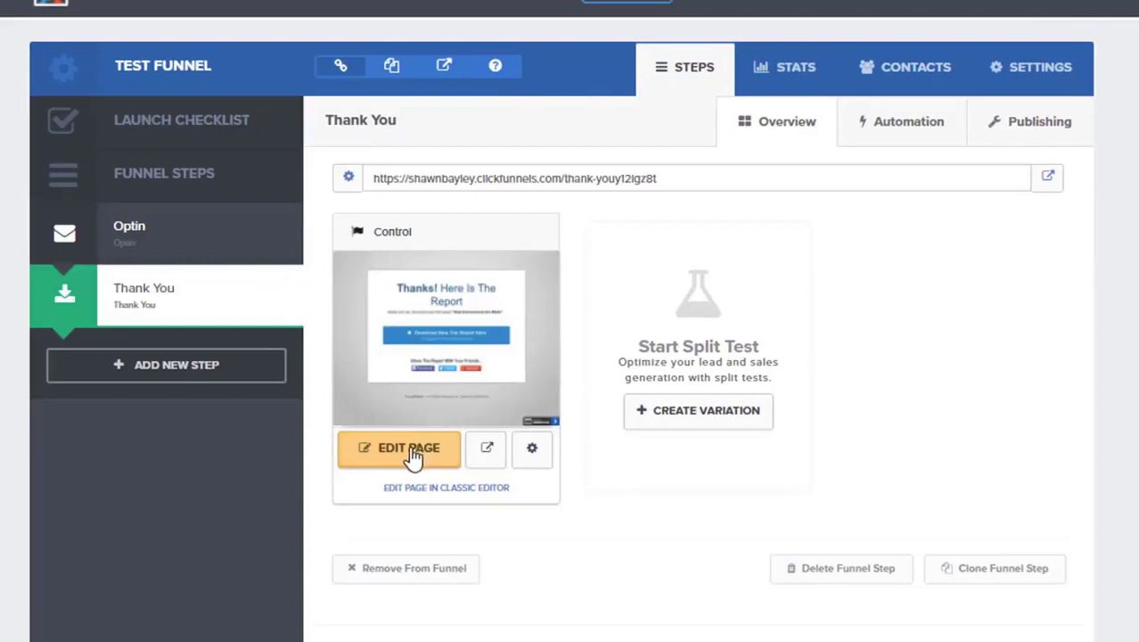
Open the Thank You page for editing and replace the heading text after "Thanks!" with "Your FREE Report Is On The Way!!"
left_click(396, 452)
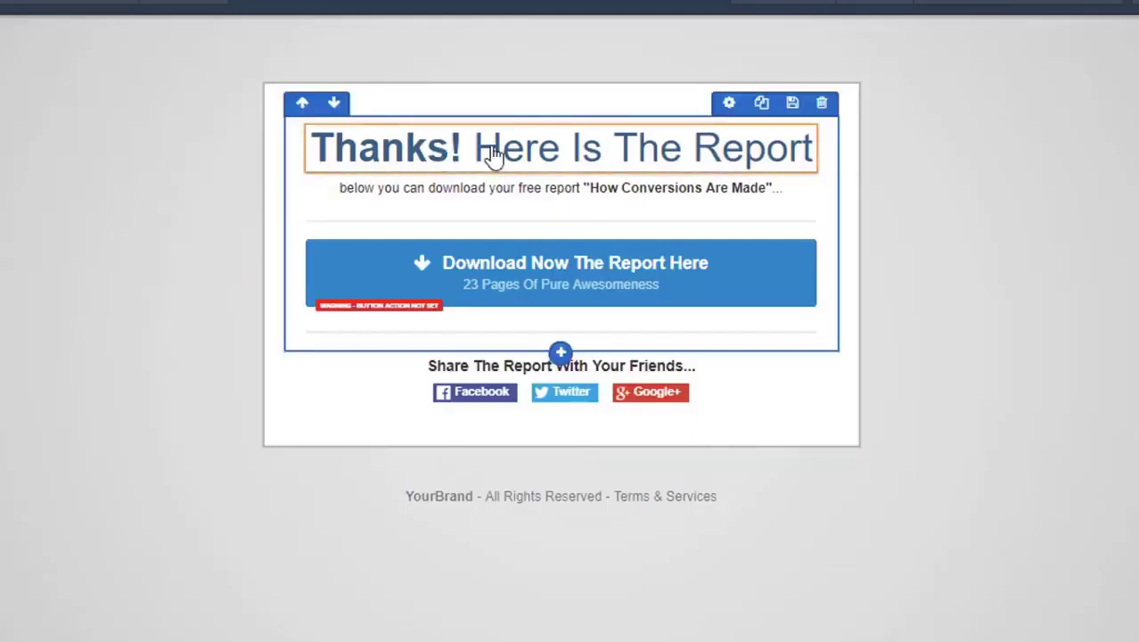
left_click(483, 145)
double_click(480, 147)
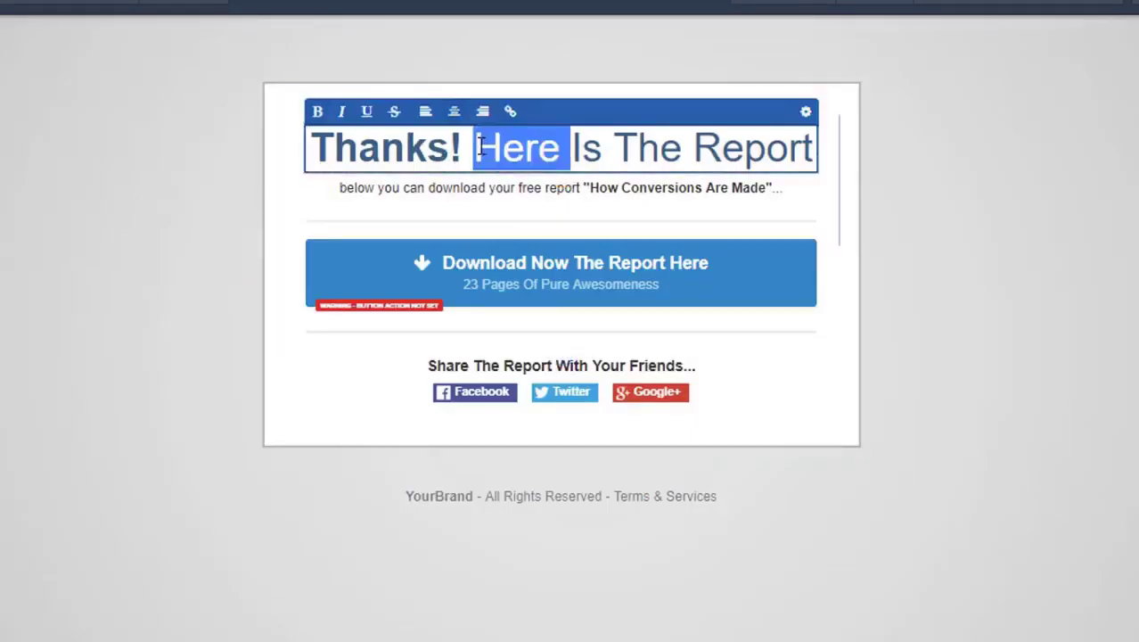
left_click_drag(480, 147, 819, 135)
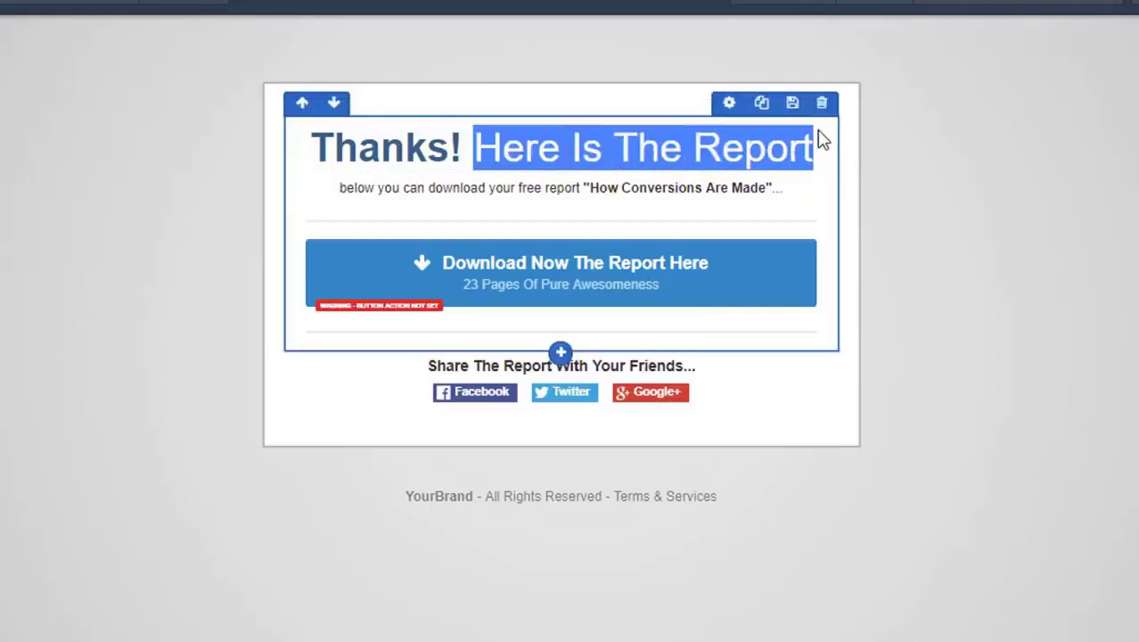
type("Your FREE Report Is On The Way!!")
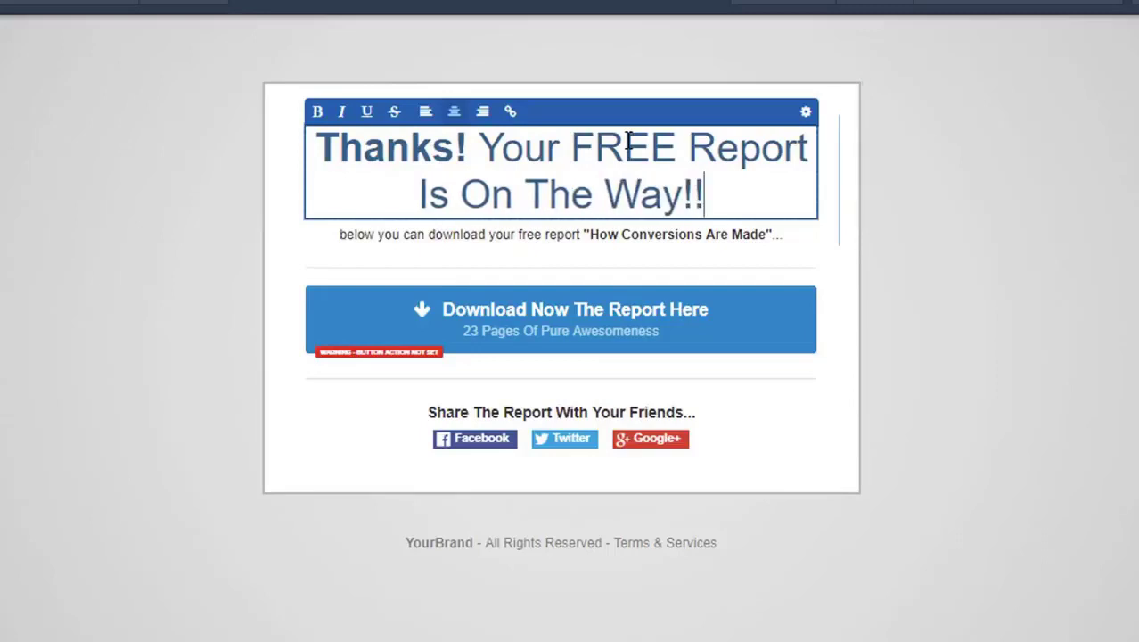
Delete the text line about downloading the free report "How Conversions Are Made" beneath the Thank You page heading
left_click(347, 231)
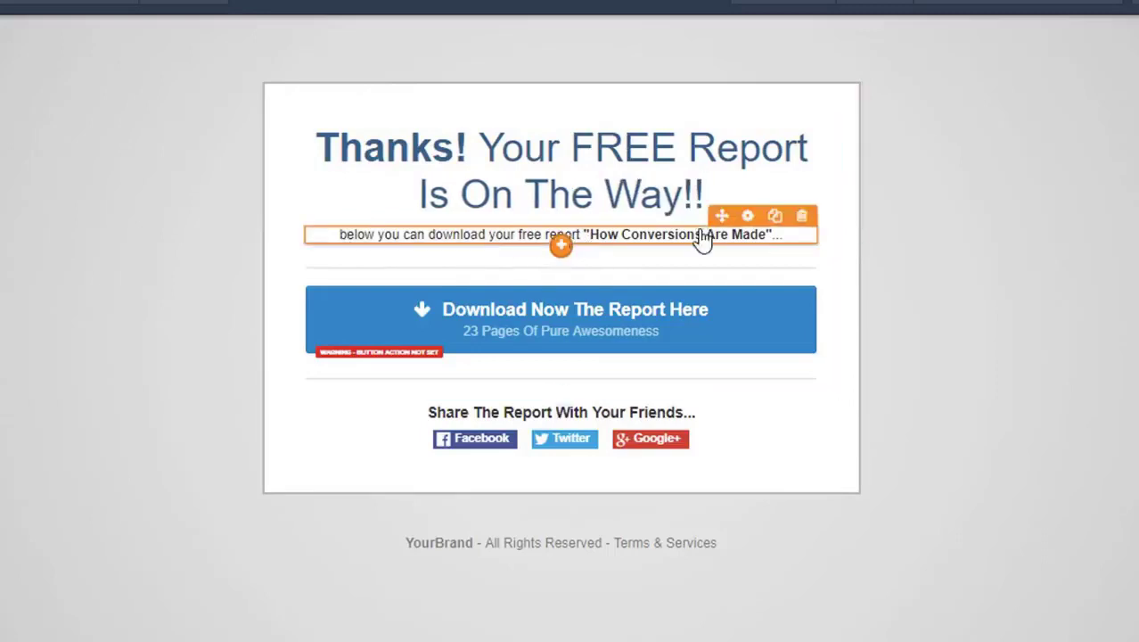
left_click(803, 218)
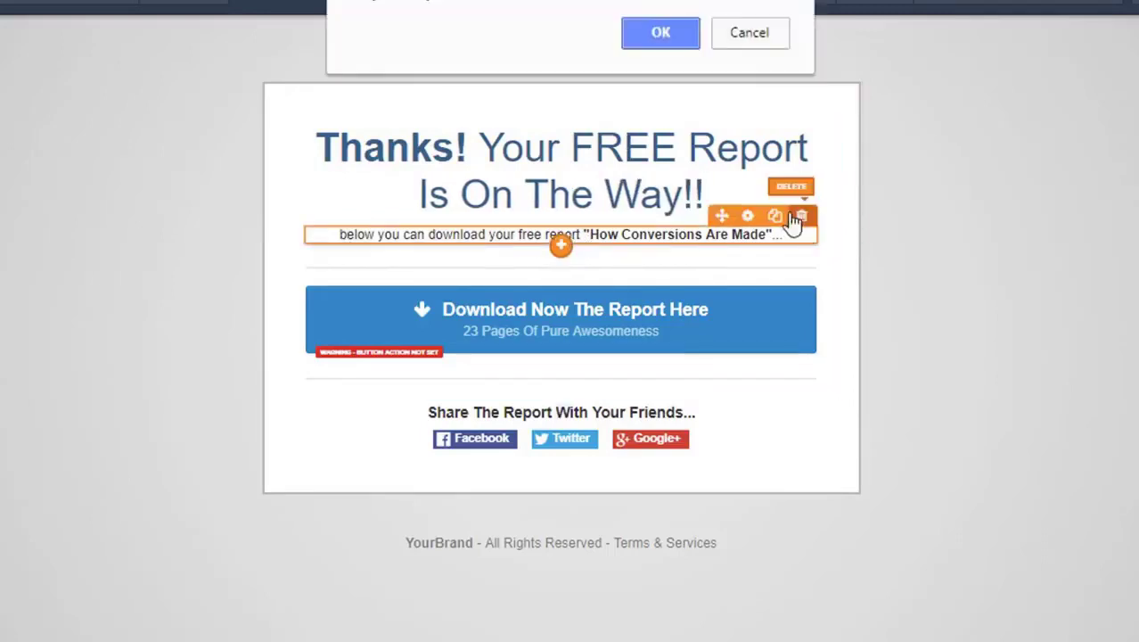
left_click(660, 33)
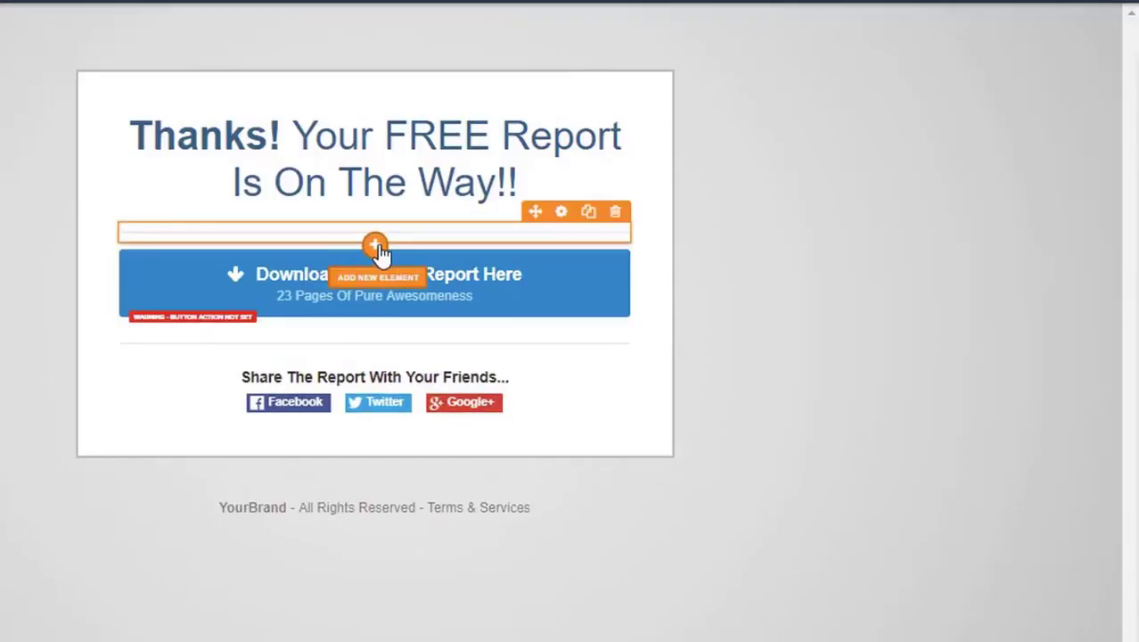
Add a Video element between the divider under the heading and the download button on the Thank You page
left_click(561, 259)
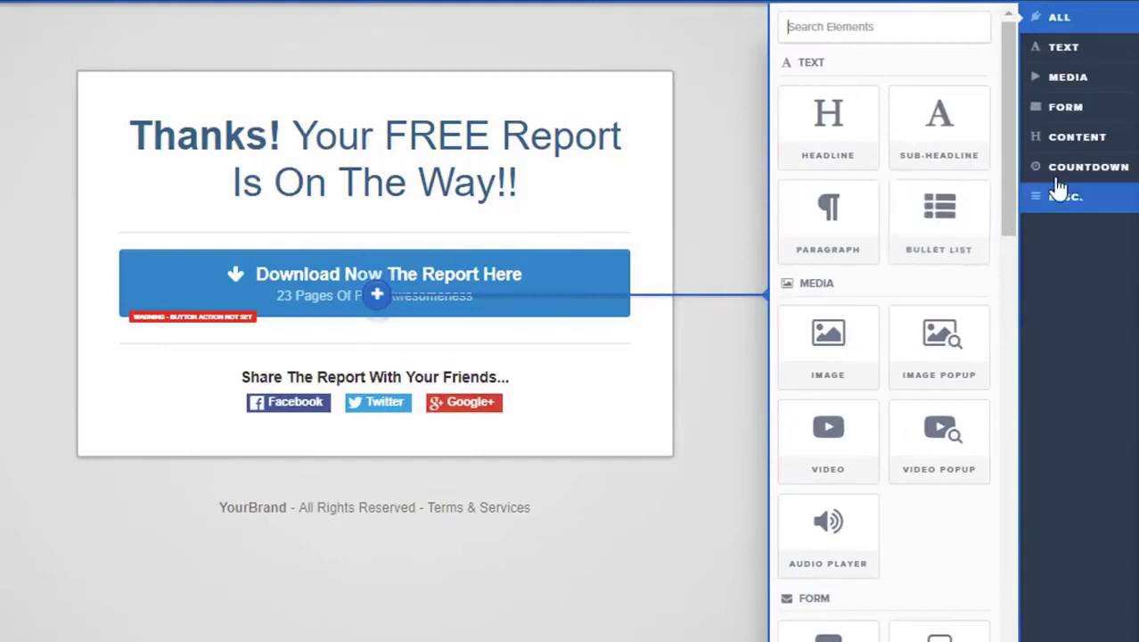
left_click(1078, 136)
left_click(1075, 89)
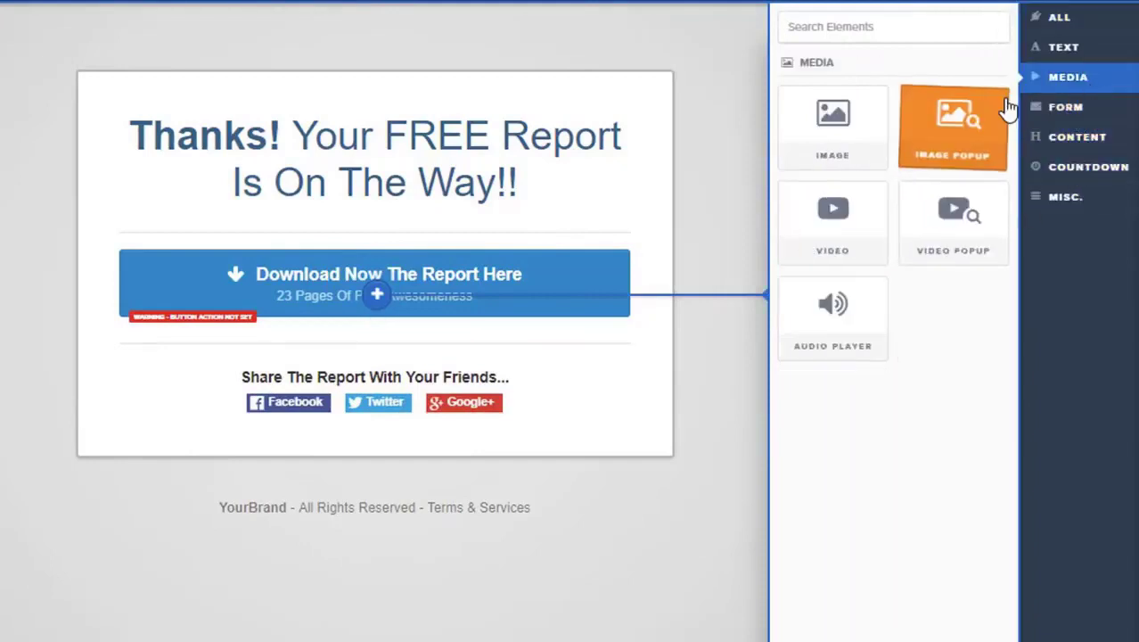
left_click(856, 218)
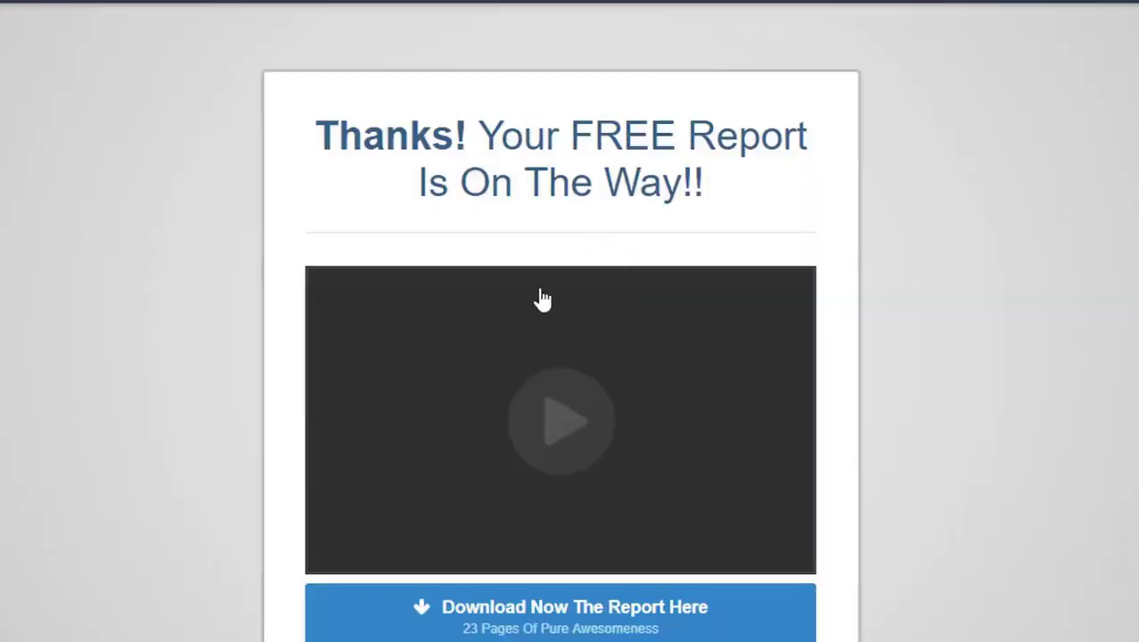
Review the Thank You page layout and its preview, checking the video, download button and social sharing links
scroll(114, 249, "down", 1)
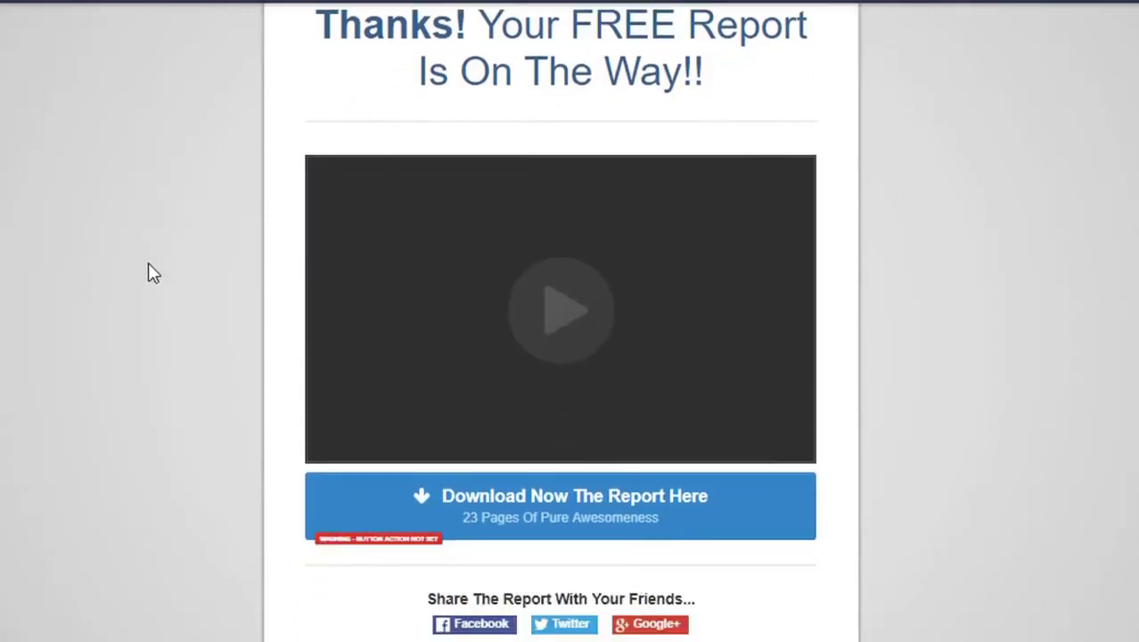
scroll(214, 358, "down", 1)
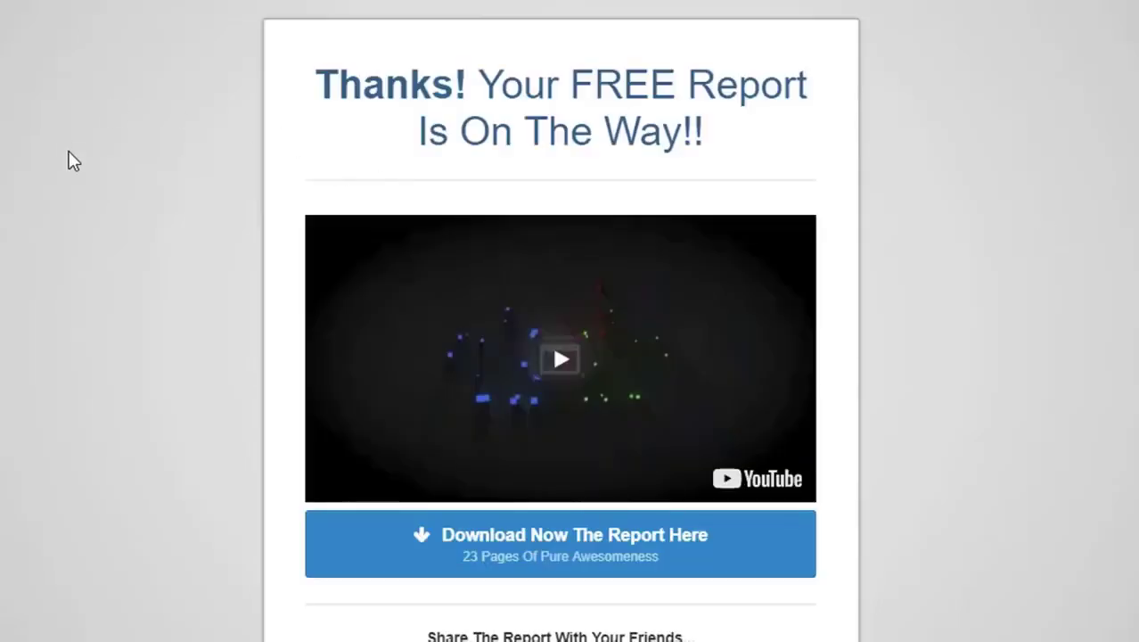
scroll(52, 183, "down", 3)
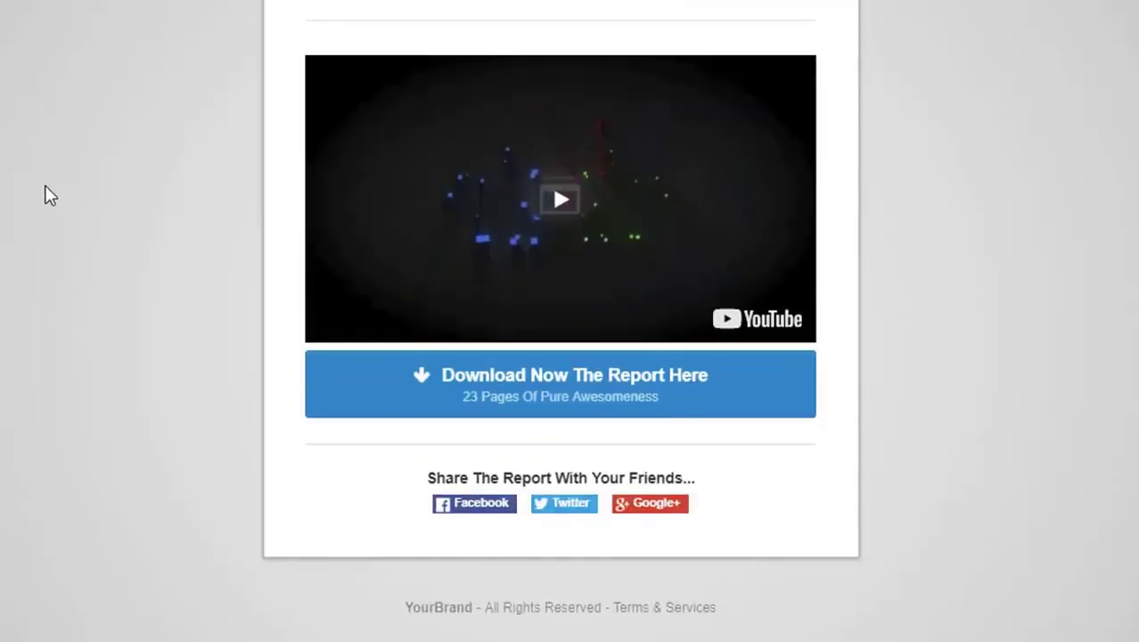
scroll(49, 194, "up", 3)
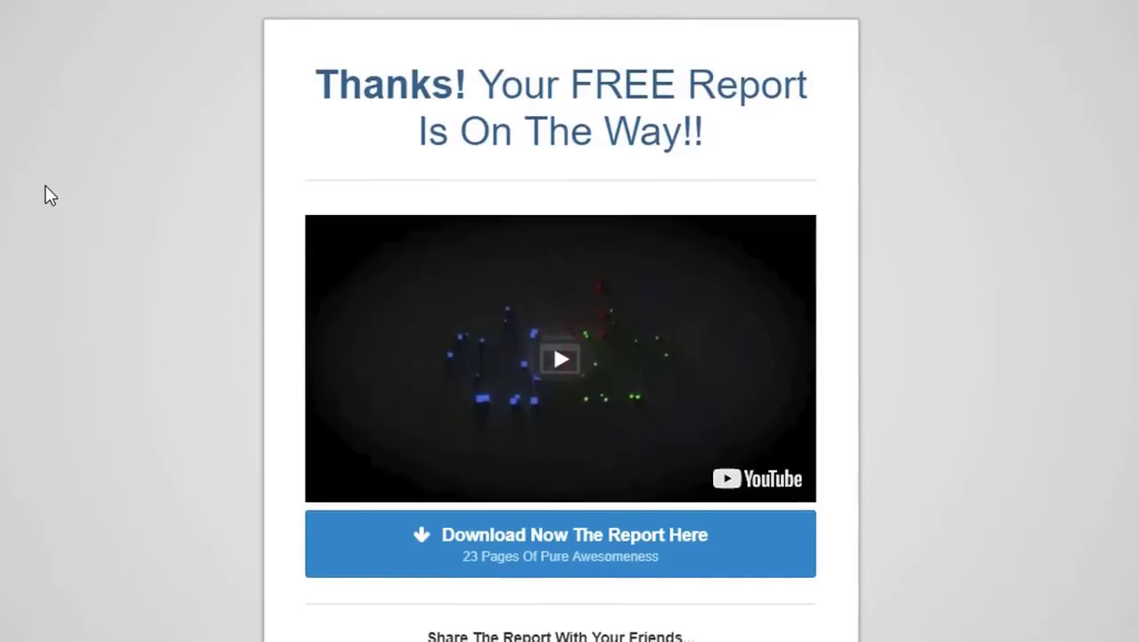